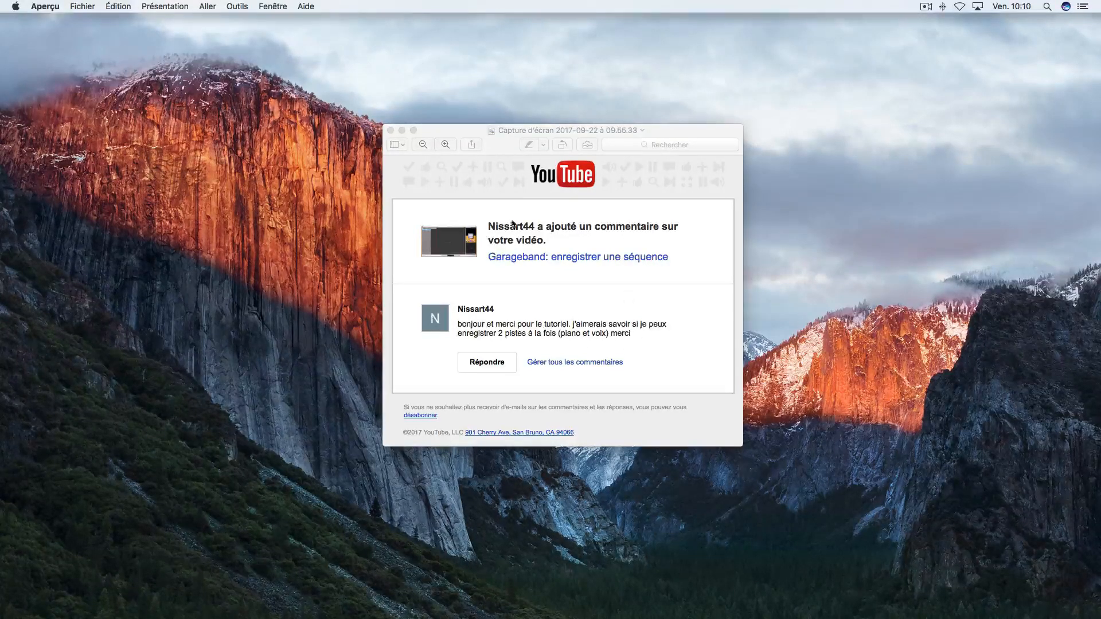
# Close the screenshot preview, switch to GarageBand, and create an empty project (Projet vide)
pyautogui.click(391, 130)
pyautogui.moveTo(863, 607)
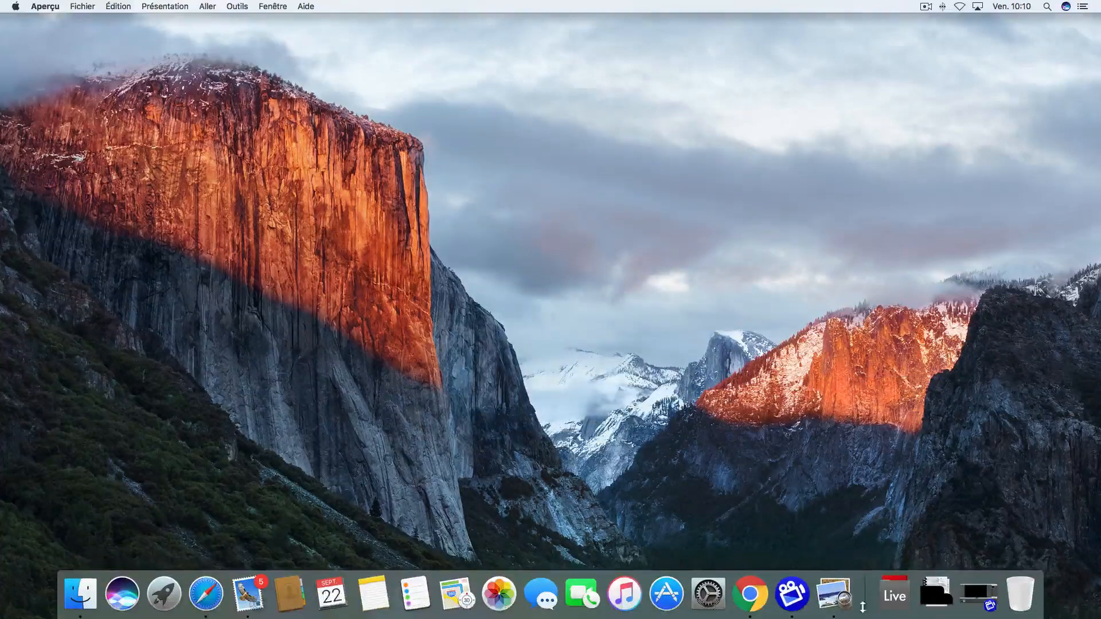
pyautogui.click(894, 595)
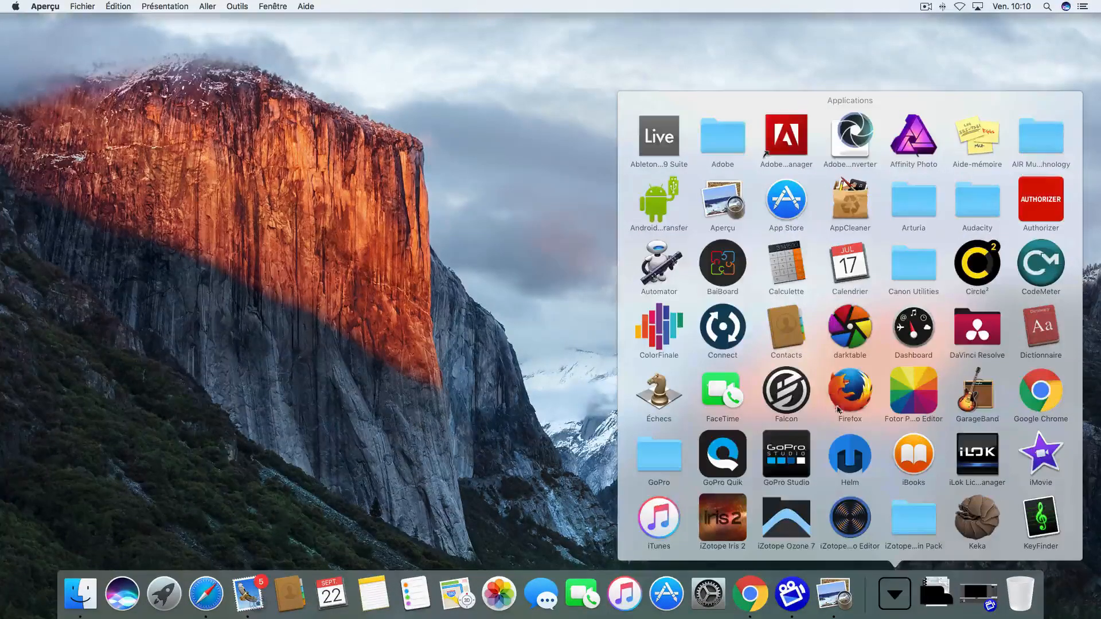
pyautogui.click(978, 390)
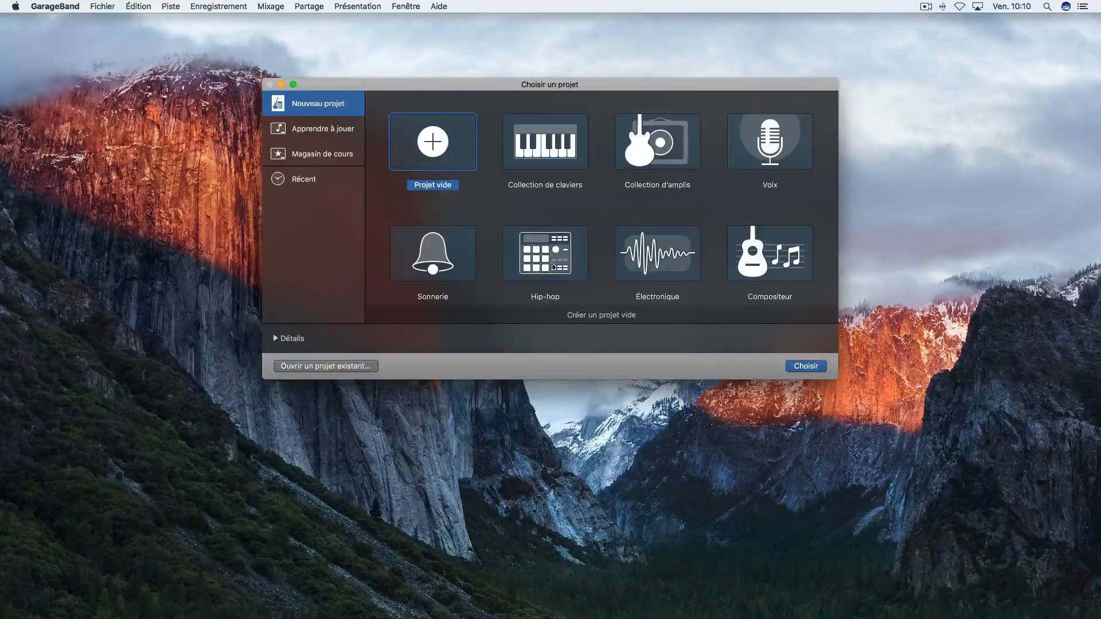
pyautogui.click(808, 368)
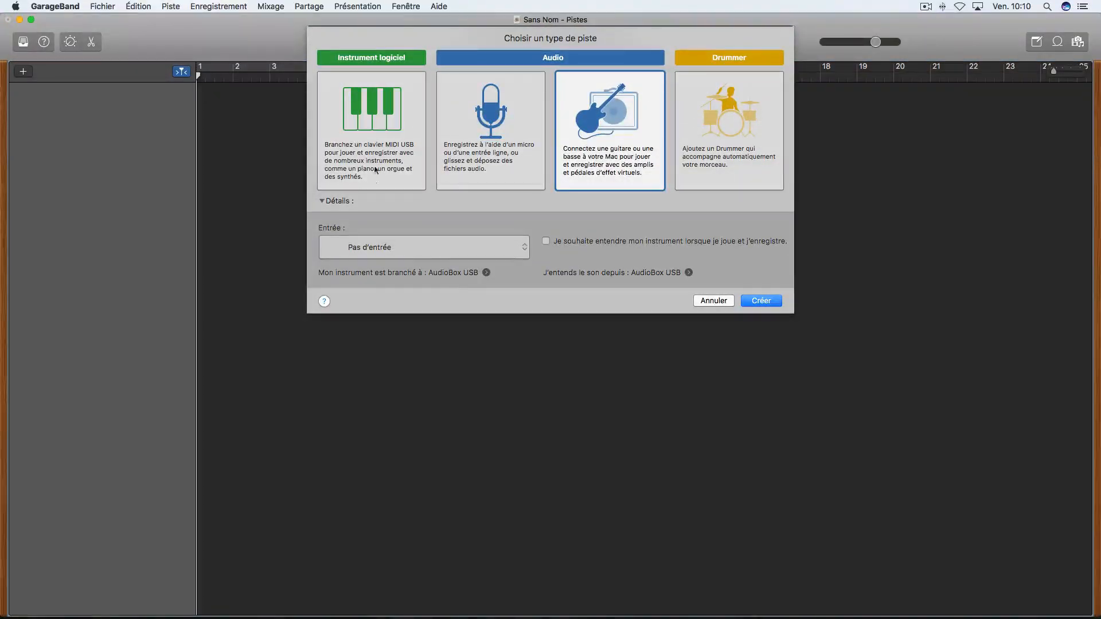
# Check the output and input devices in the Audio/MIDI preferences, including the list of available output devices
pyautogui.click(486, 272)
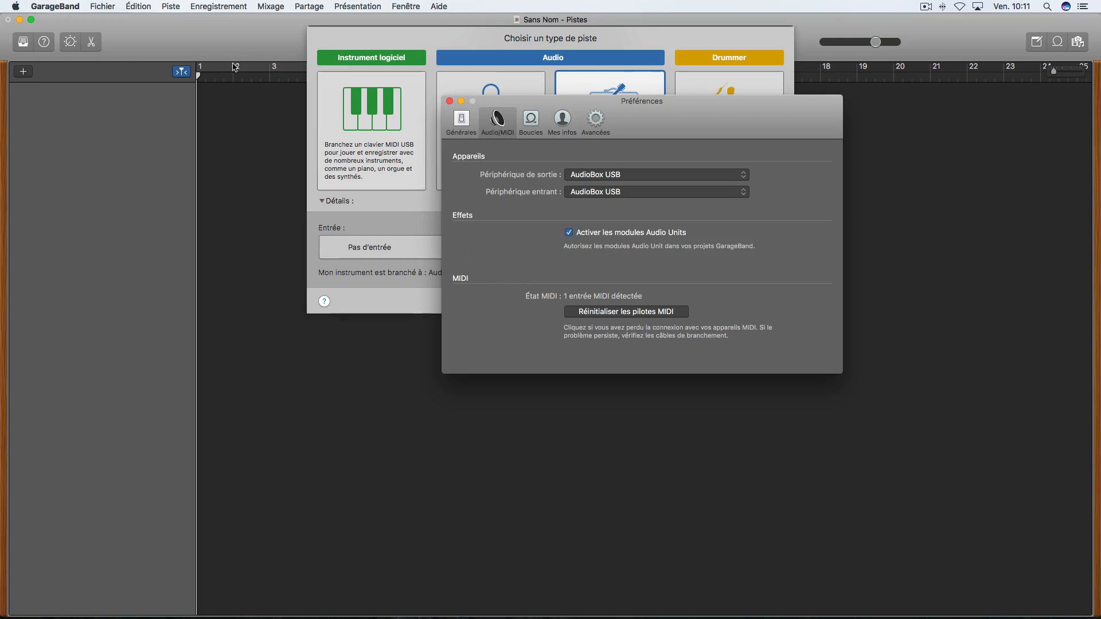
pyautogui.click(44, 8)
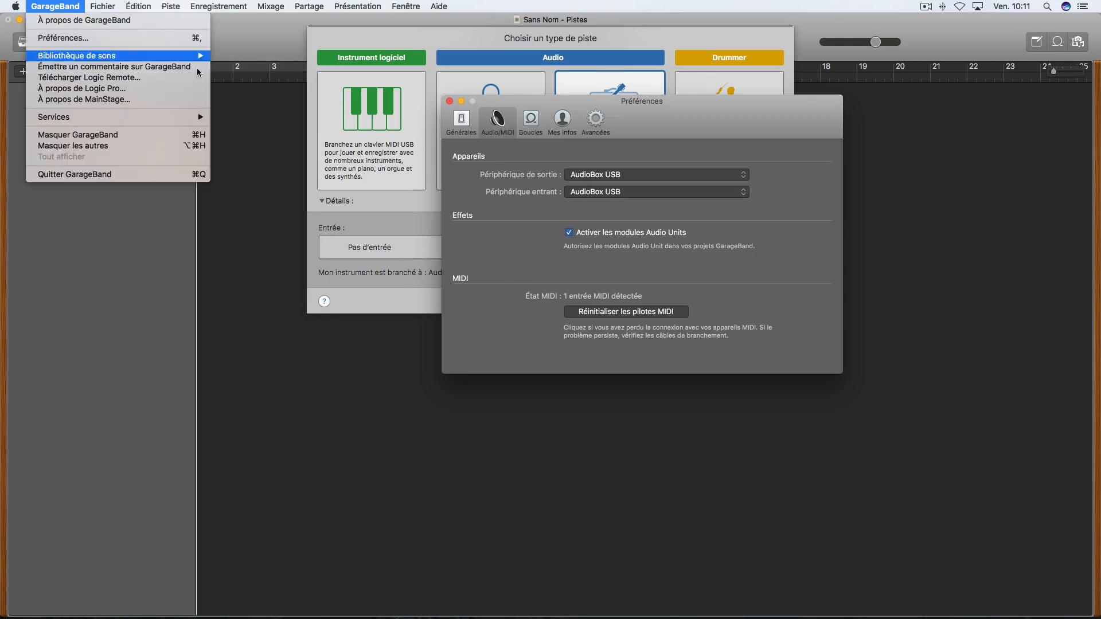
pyautogui.click(658, 216)
pyautogui.click(654, 175)
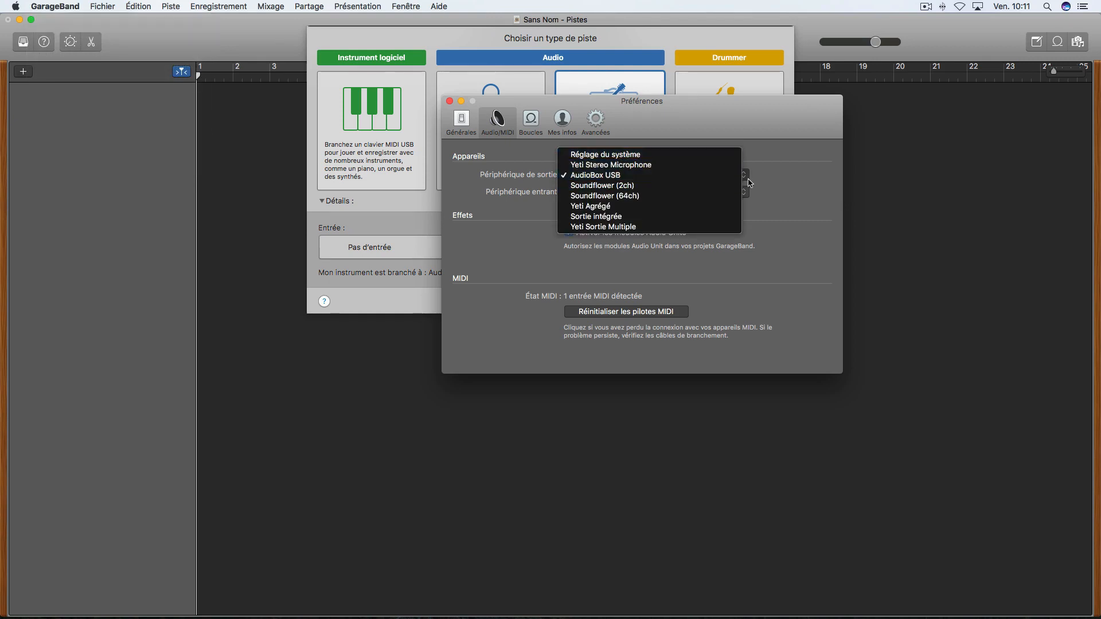
pyautogui.click(782, 193)
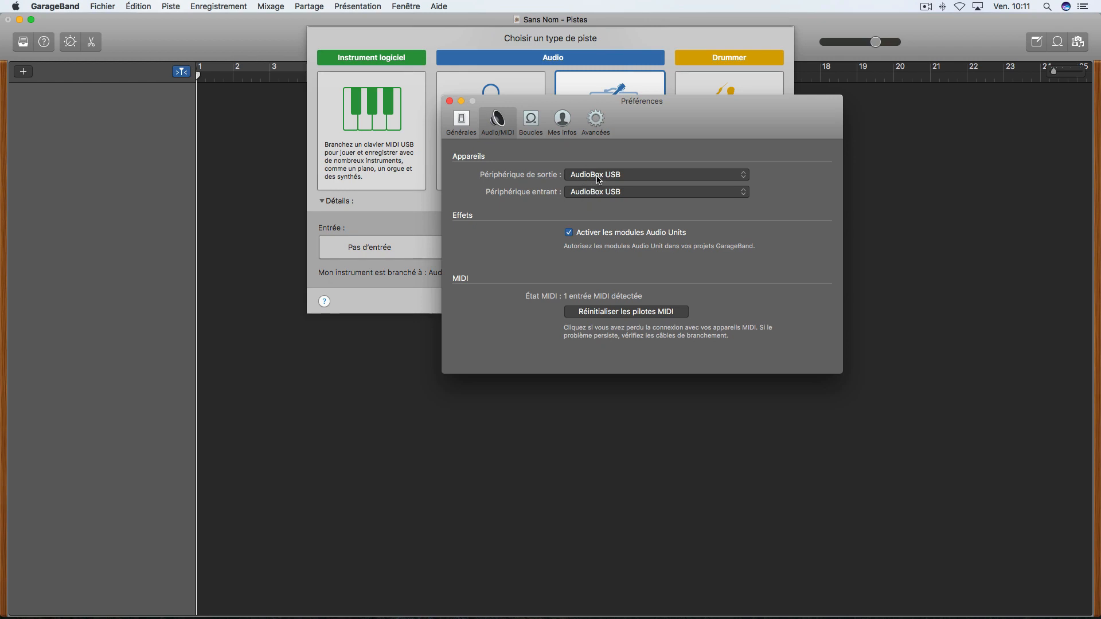
pyautogui.click(449, 102)
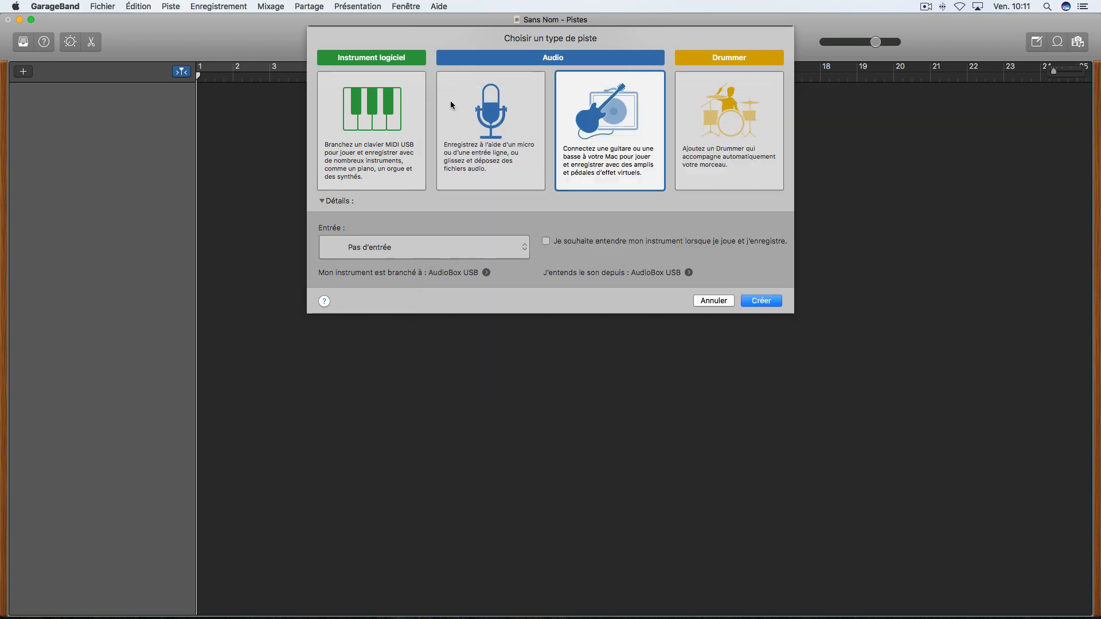
# Create a microphone audio track using Entrée 1 and hide its Smart Controls
pyautogui.click(499, 121)
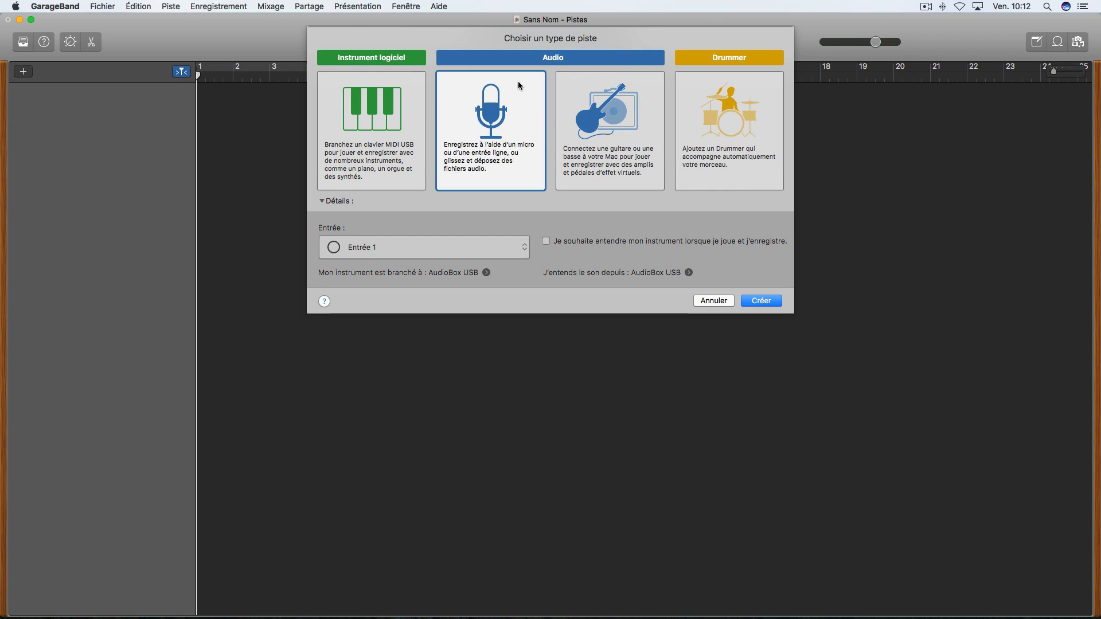
pyautogui.click(758, 304)
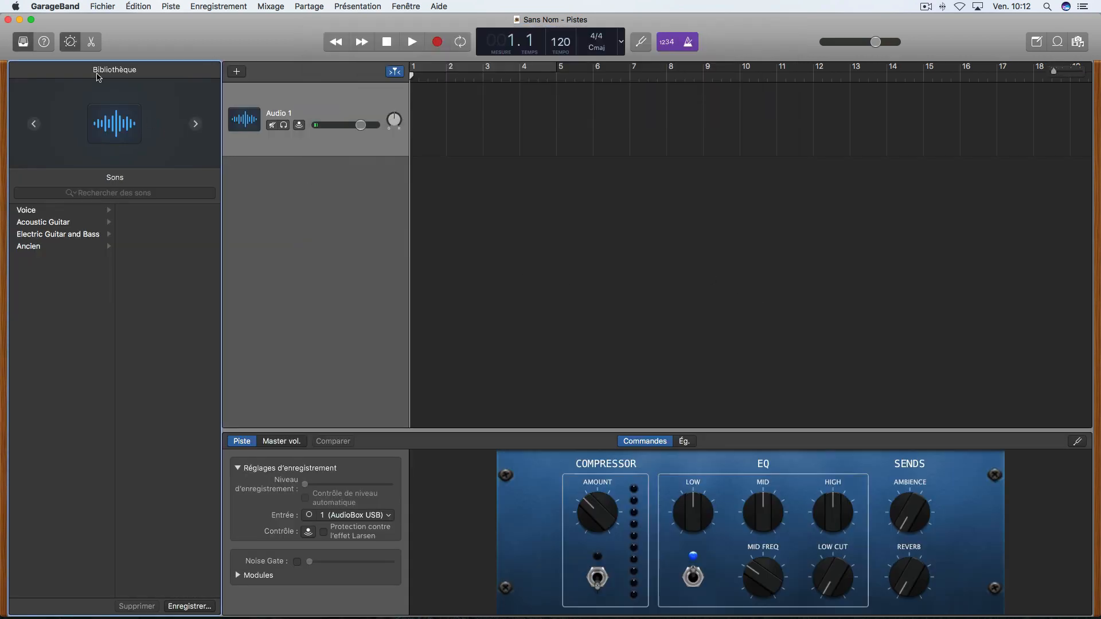
pyautogui.click(69, 42)
pyautogui.click(69, 42)
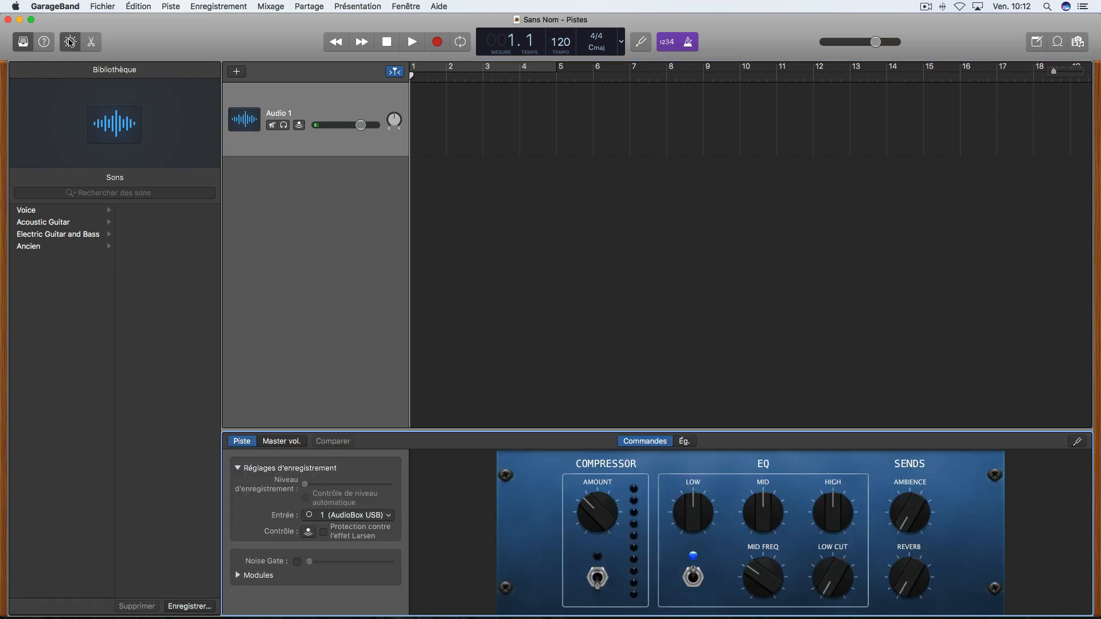
pyautogui.click(69, 42)
pyautogui.click(69, 45)
pyautogui.click(70, 45)
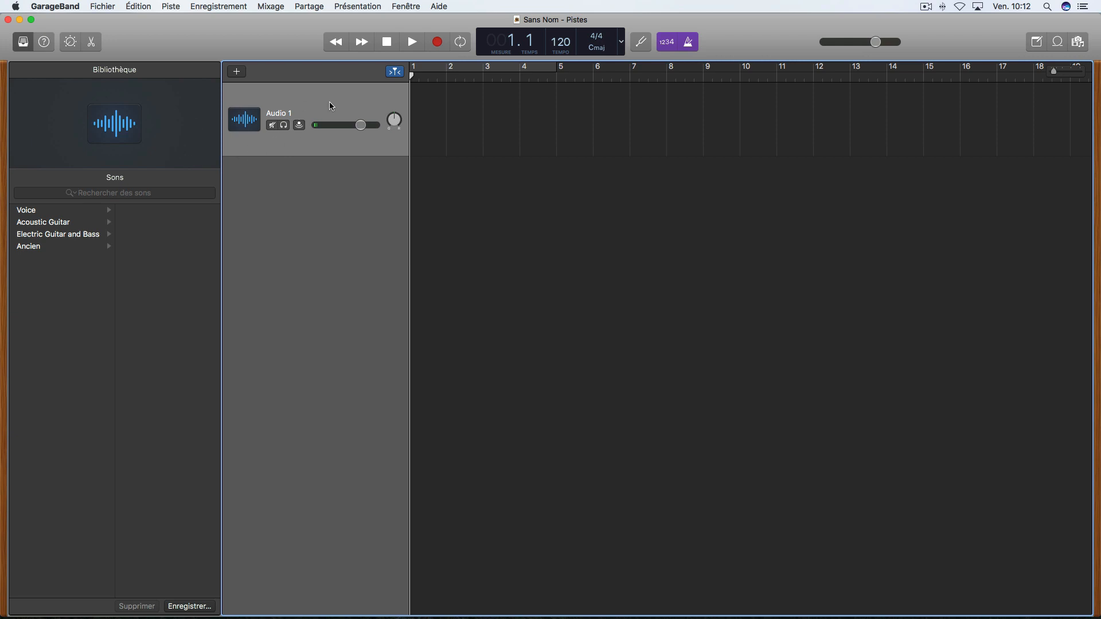
# Add a guitar audio track below the Audio 1 track and hide its Smart Controls
pyautogui.click(237, 71)
pyautogui.click(609, 129)
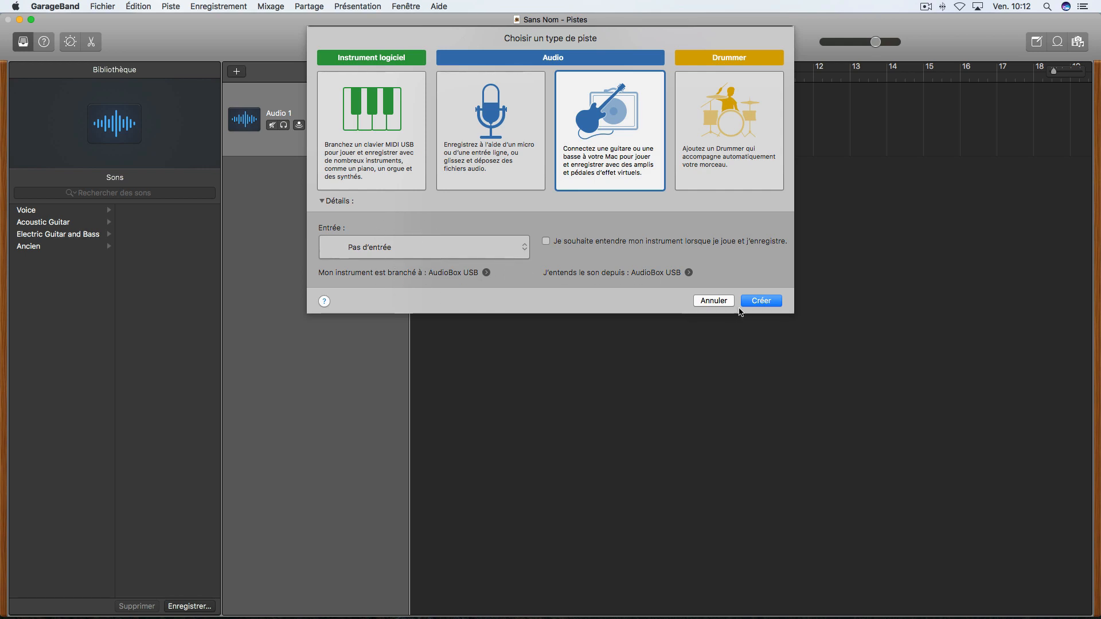
pyautogui.click(759, 304)
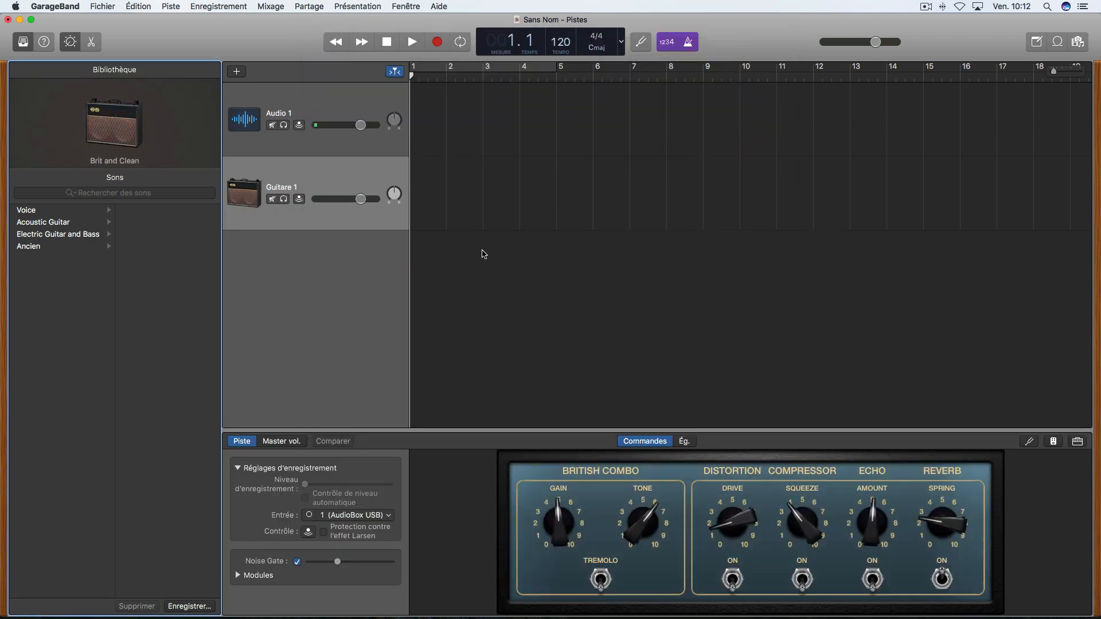
pyautogui.click(70, 42)
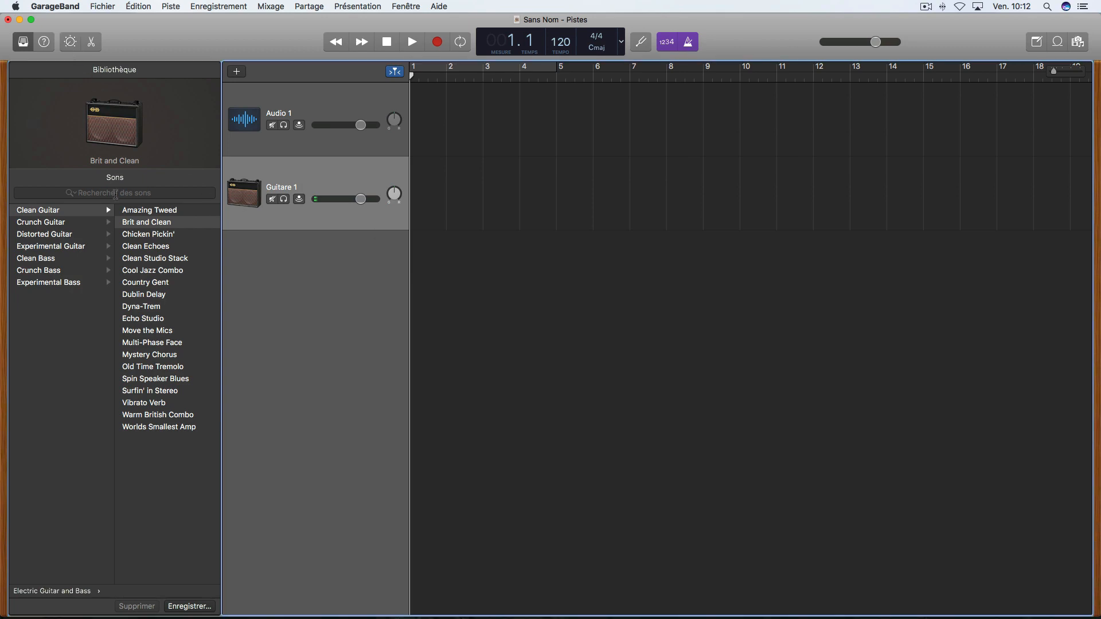
pyautogui.click(331, 101)
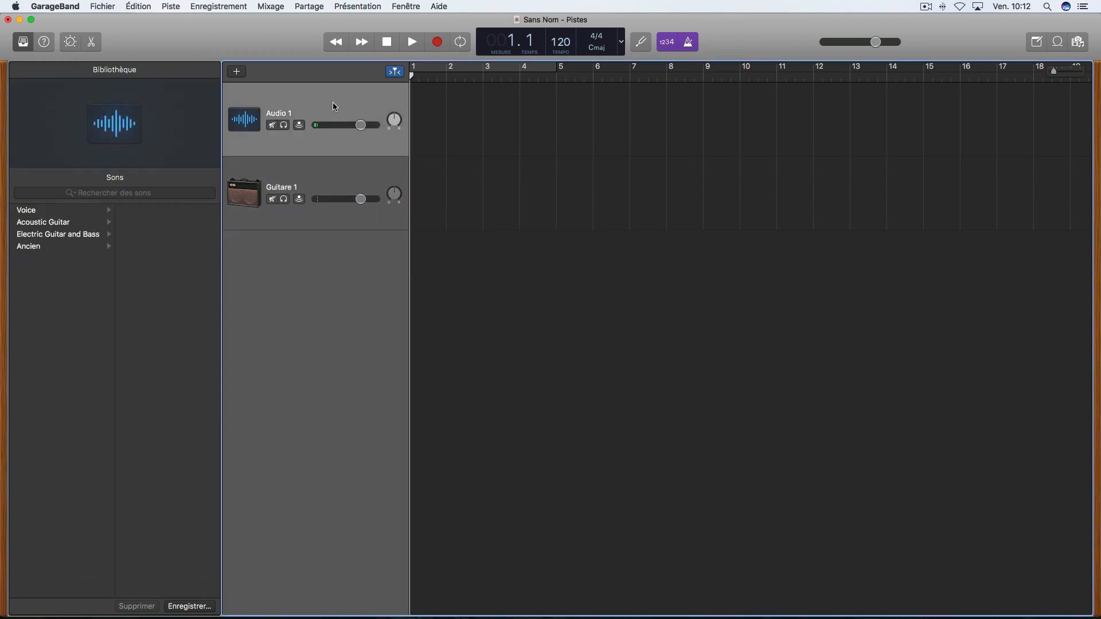
pyautogui.click(312, 169)
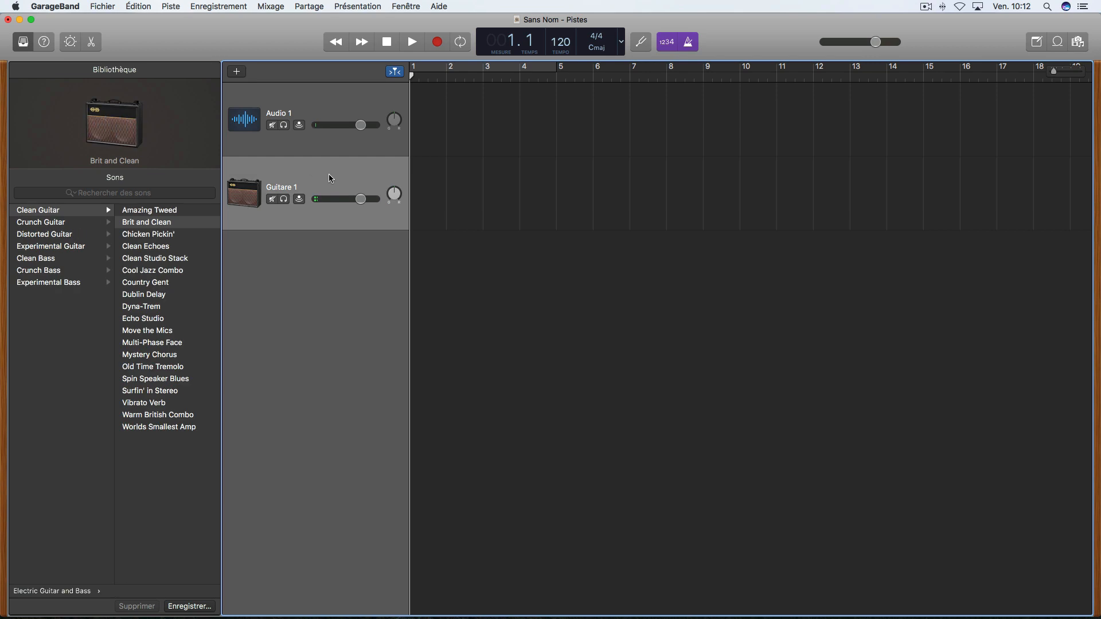
pyautogui.click(329, 110)
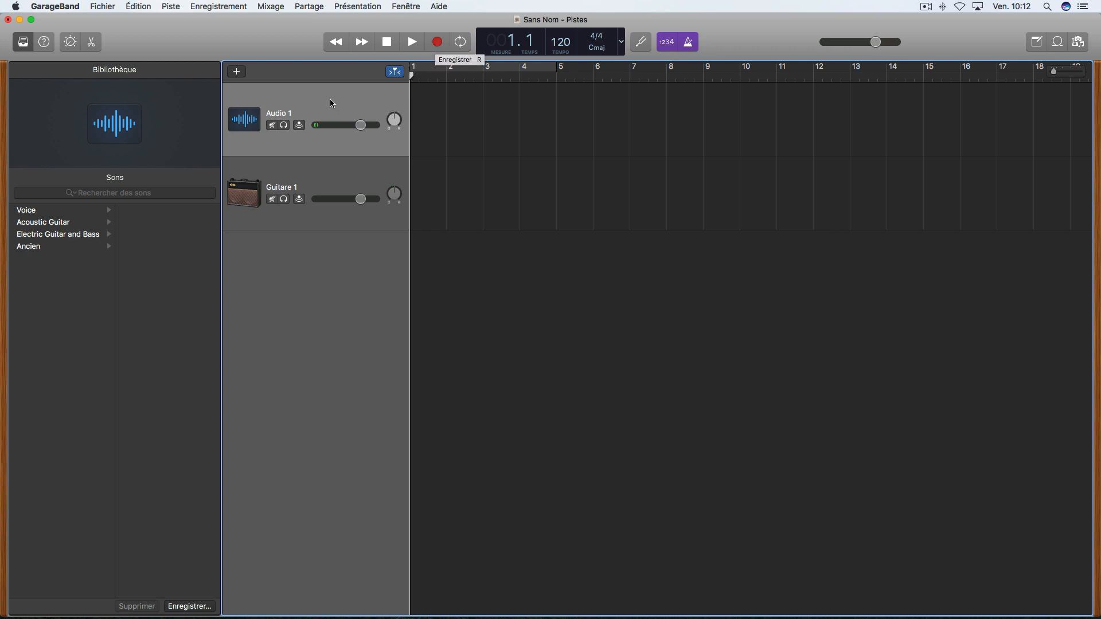
# Configure the track headers to show the record-enable button (Enregistrement activé) on every track
pyautogui.rightClick(305, 104)
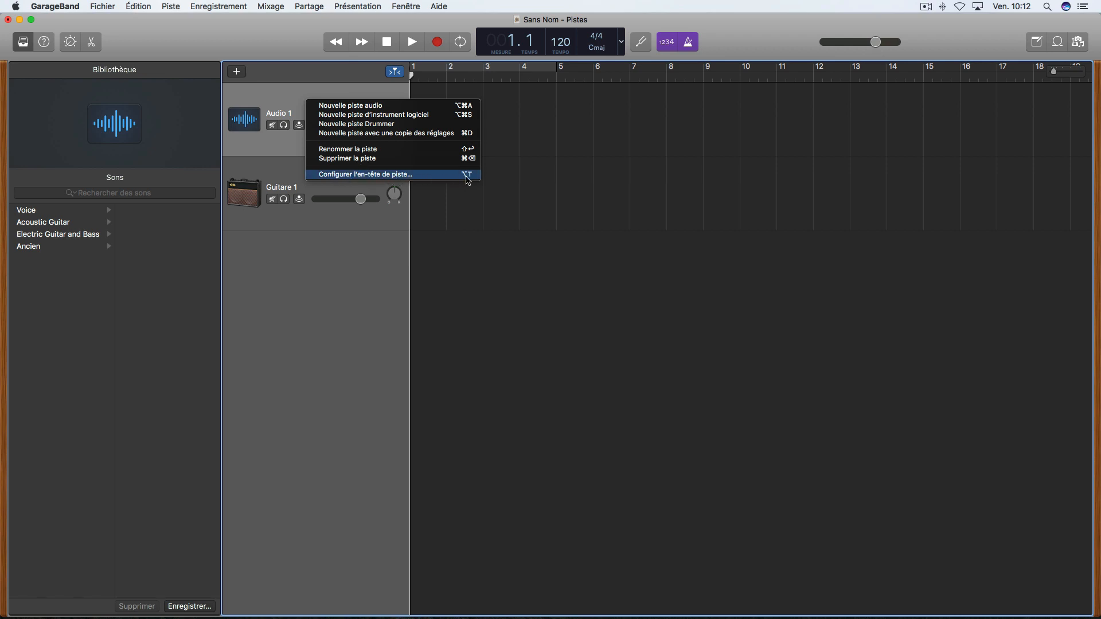
pyautogui.click(144, 9)
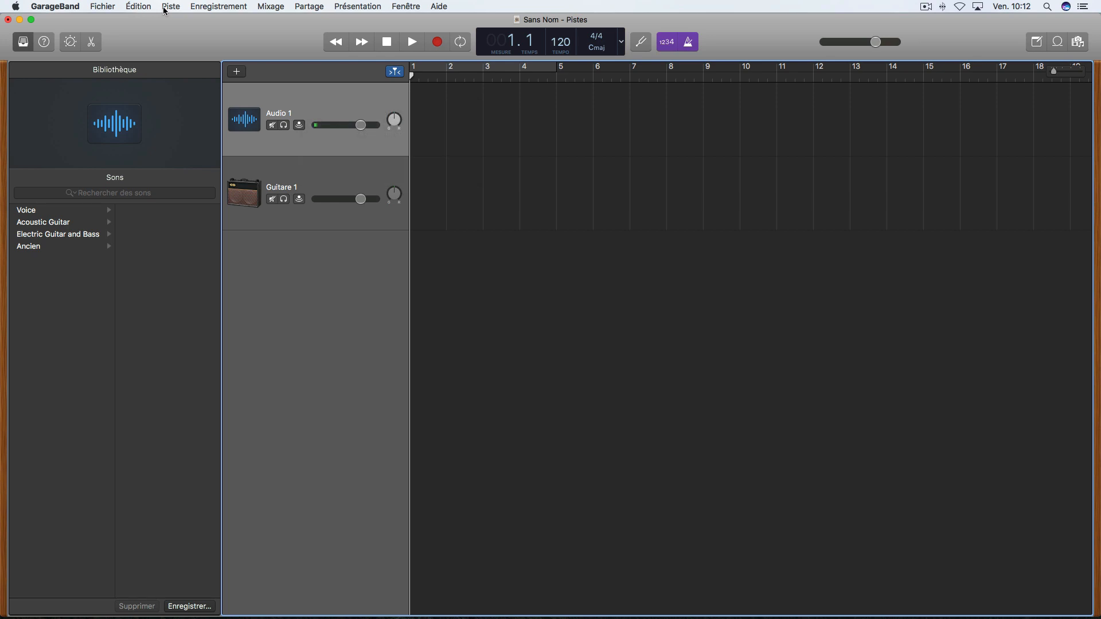
pyautogui.click(170, 7)
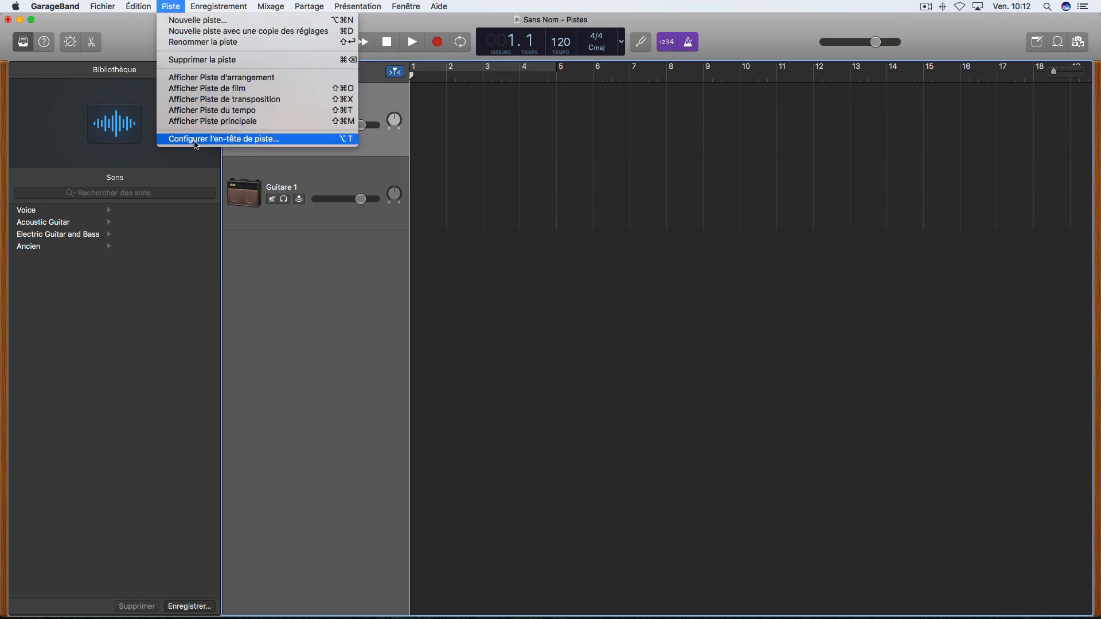
pyautogui.click(279, 139)
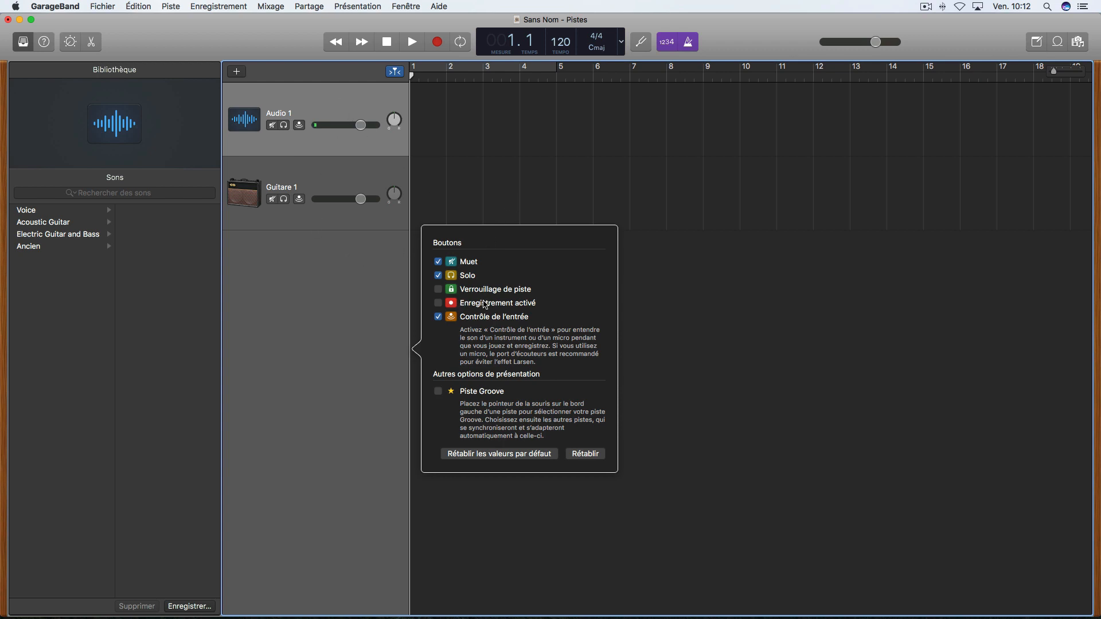
pyautogui.click(438, 303)
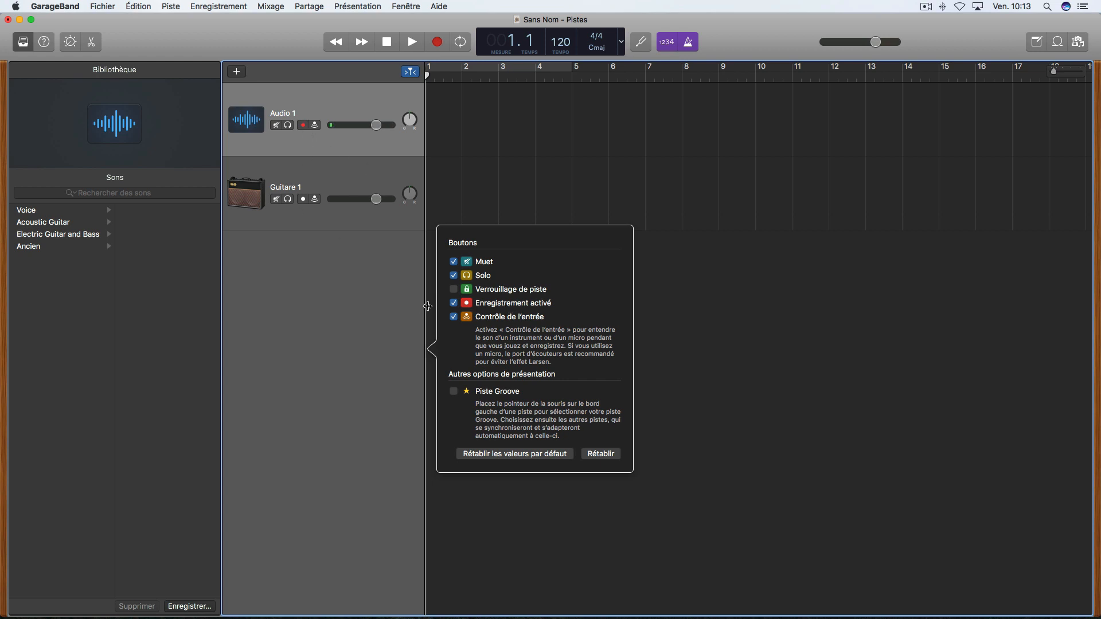
pyautogui.click(453, 303)
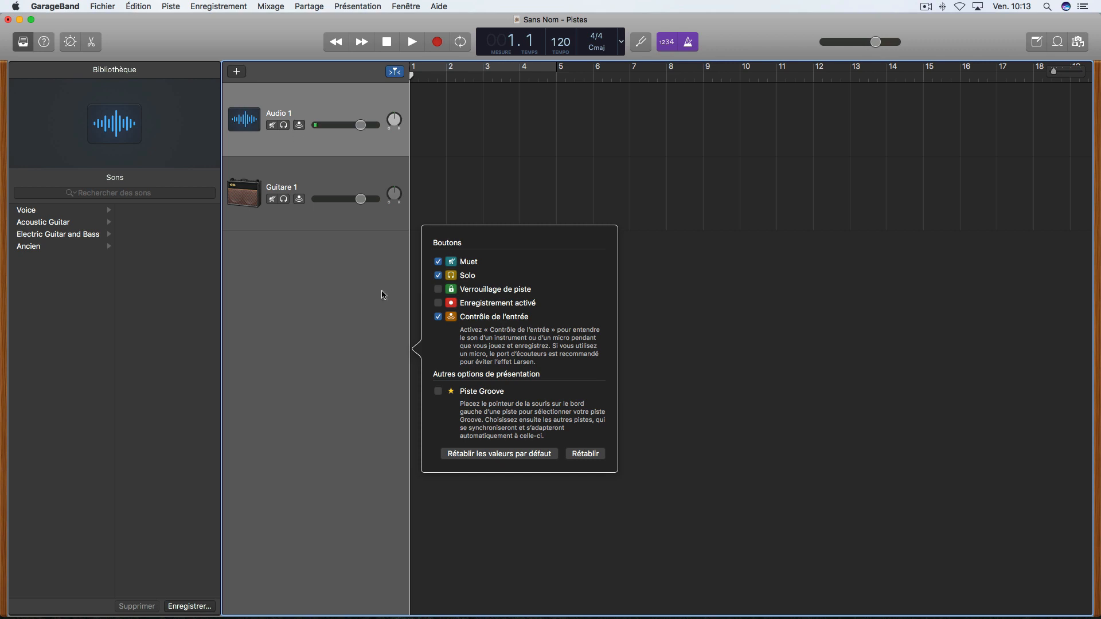
pyautogui.click(438, 303)
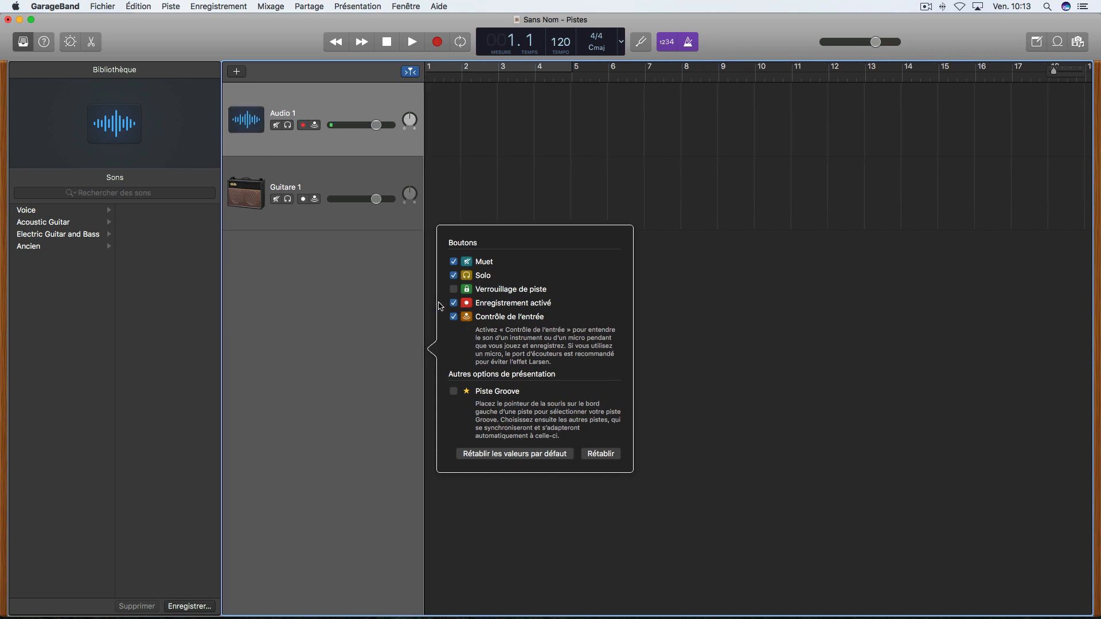
pyautogui.click(394, 278)
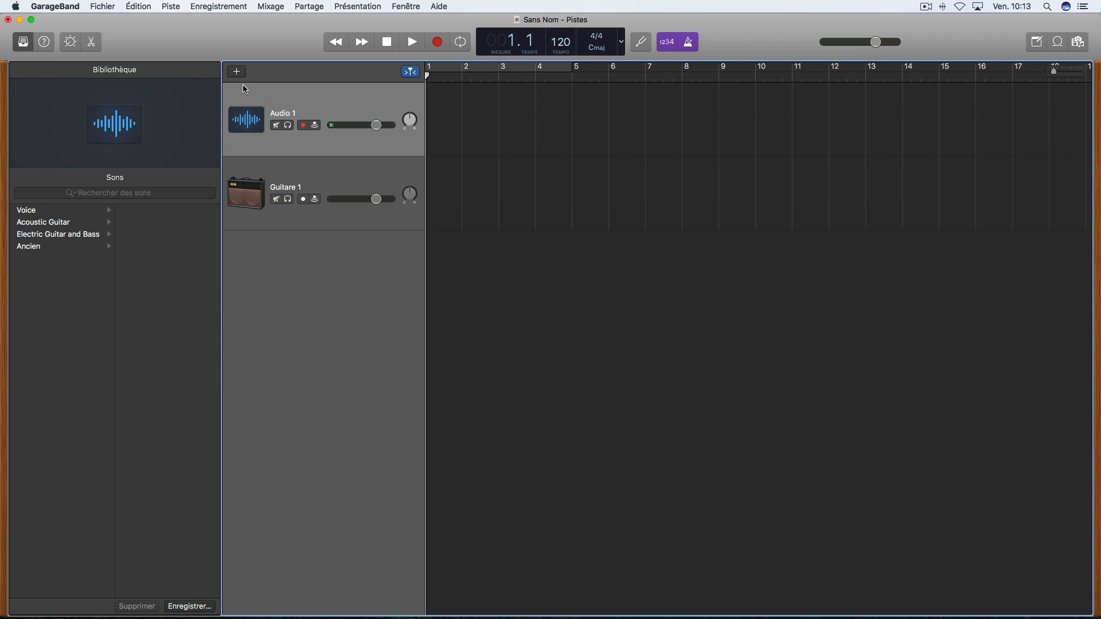
# Show the recording settings of the Audio 1 track and select 1 (AudioBox USB) as its input
pyautogui.click(71, 43)
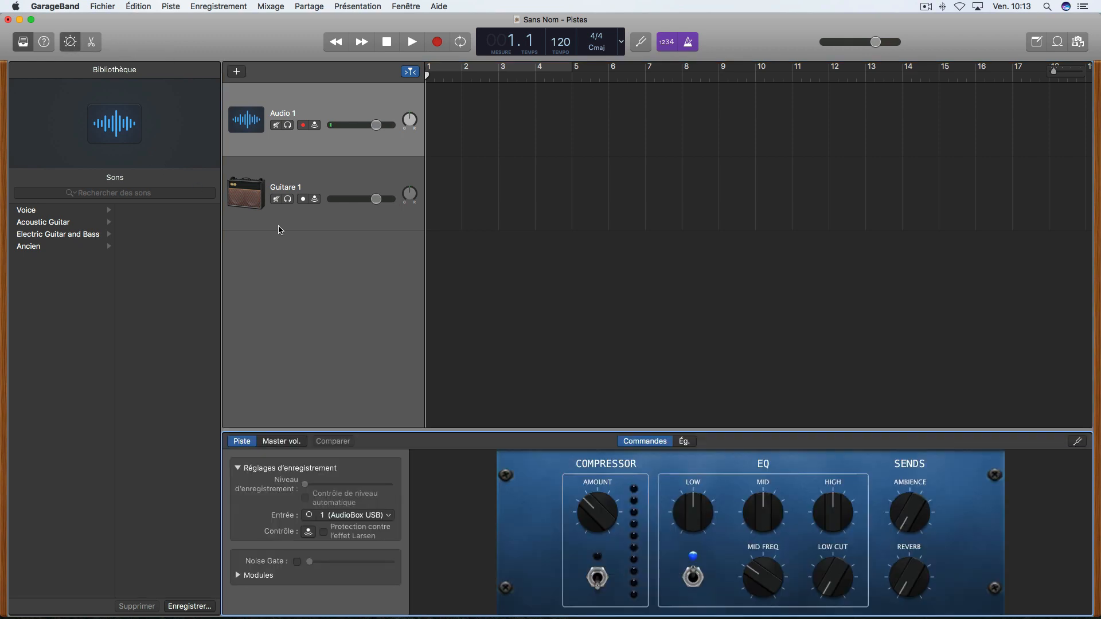
pyautogui.click(318, 104)
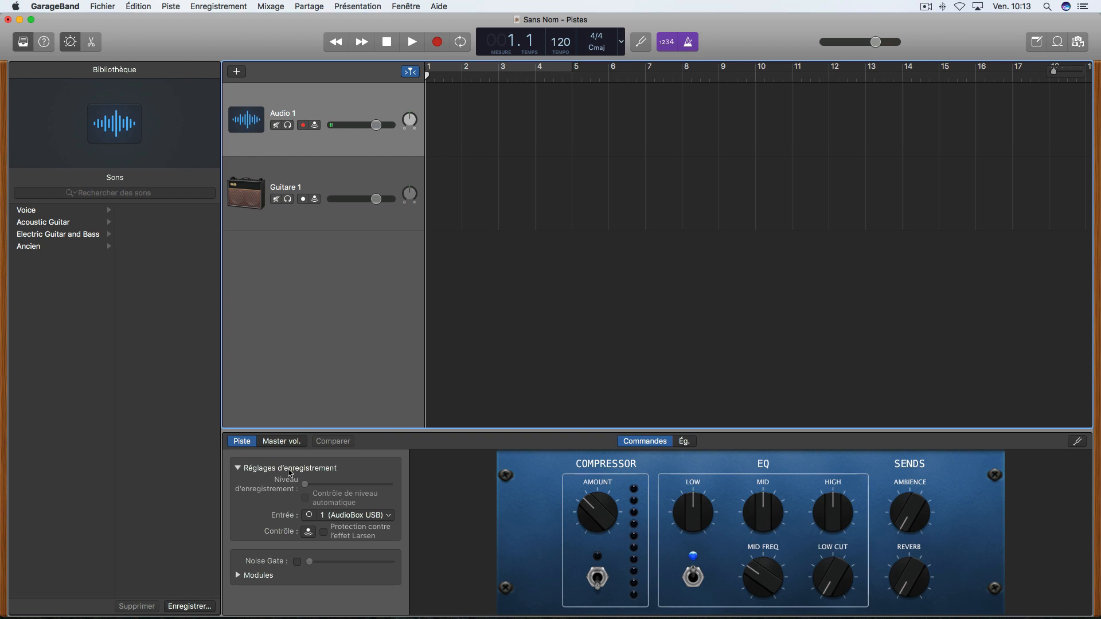
pyautogui.click(358, 516)
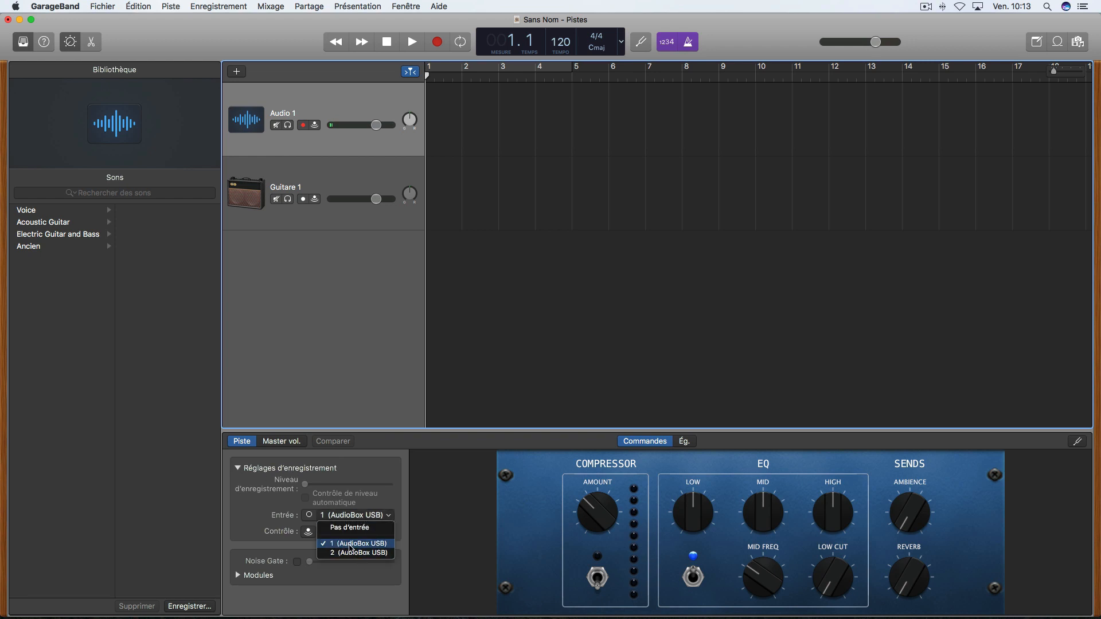
pyautogui.click(351, 548)
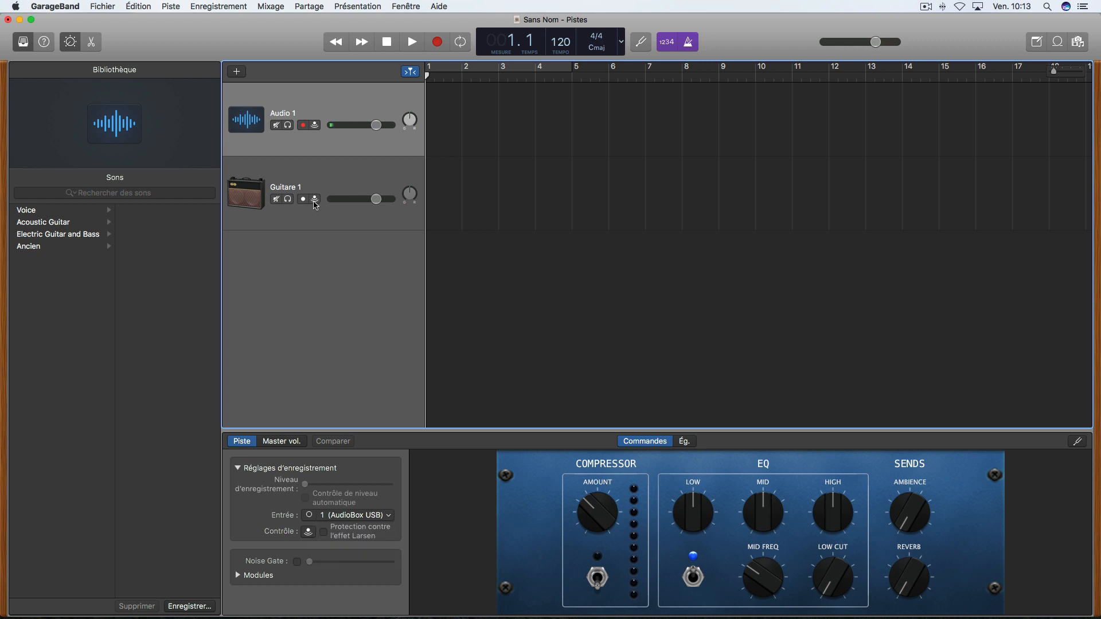
# Set the recording input of the Guitare 1 track to 2 (AudioBox USB)
pyautogui.click(325, 182)
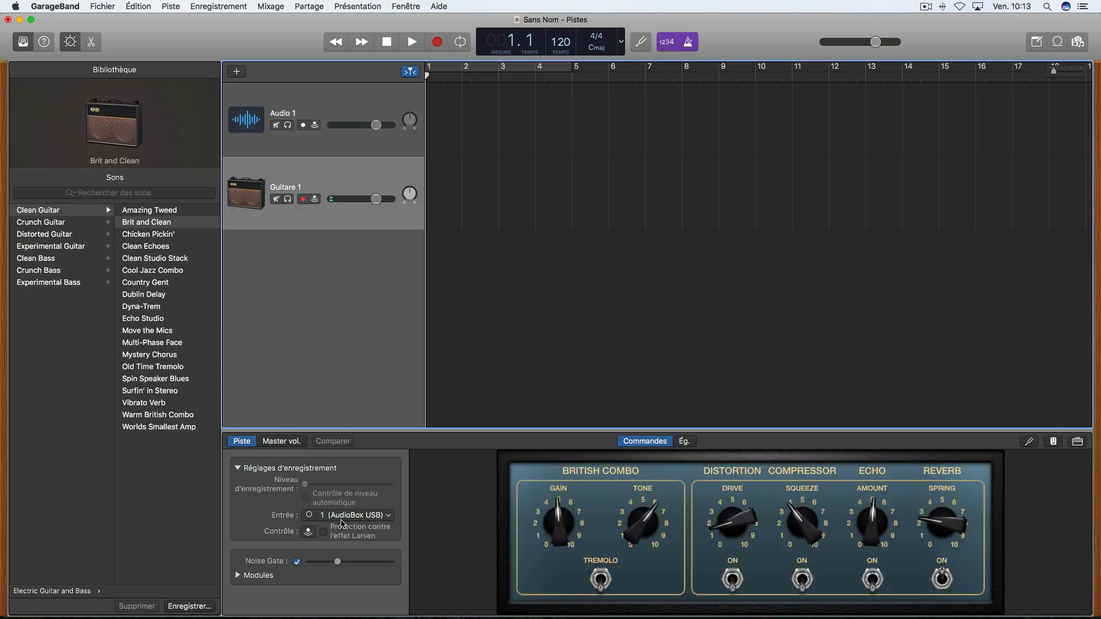
pyautogui.click(344, 516)
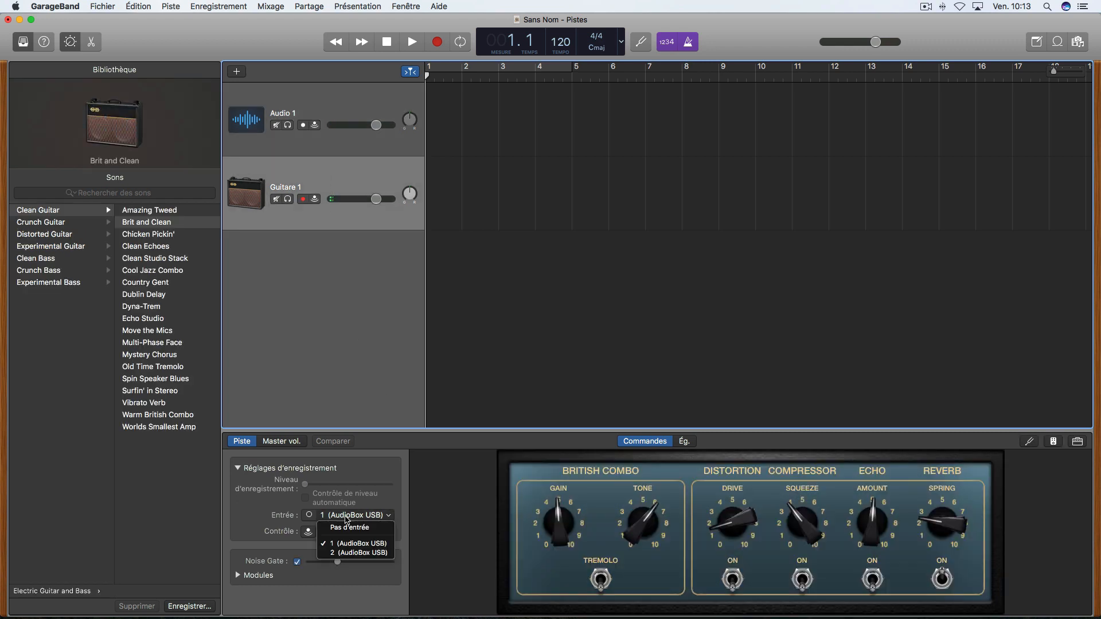
pyautogui.click(337, 554)
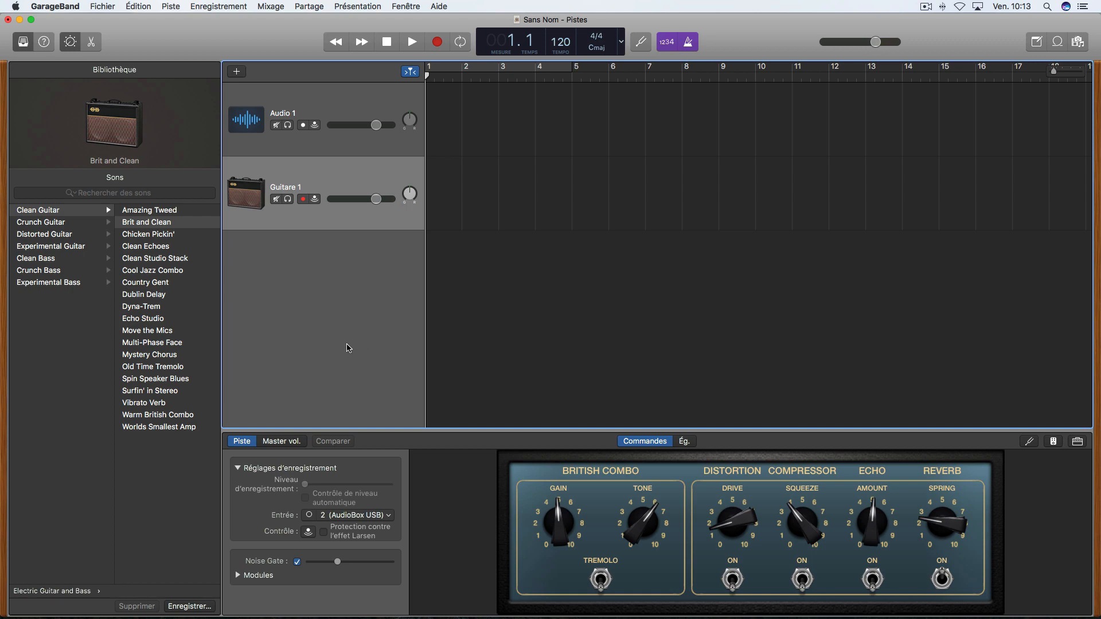
# Record a short test take on the Guitare 1 track only, and delete it with the playhead returned to the project start
pyautogui.click(437, 41)
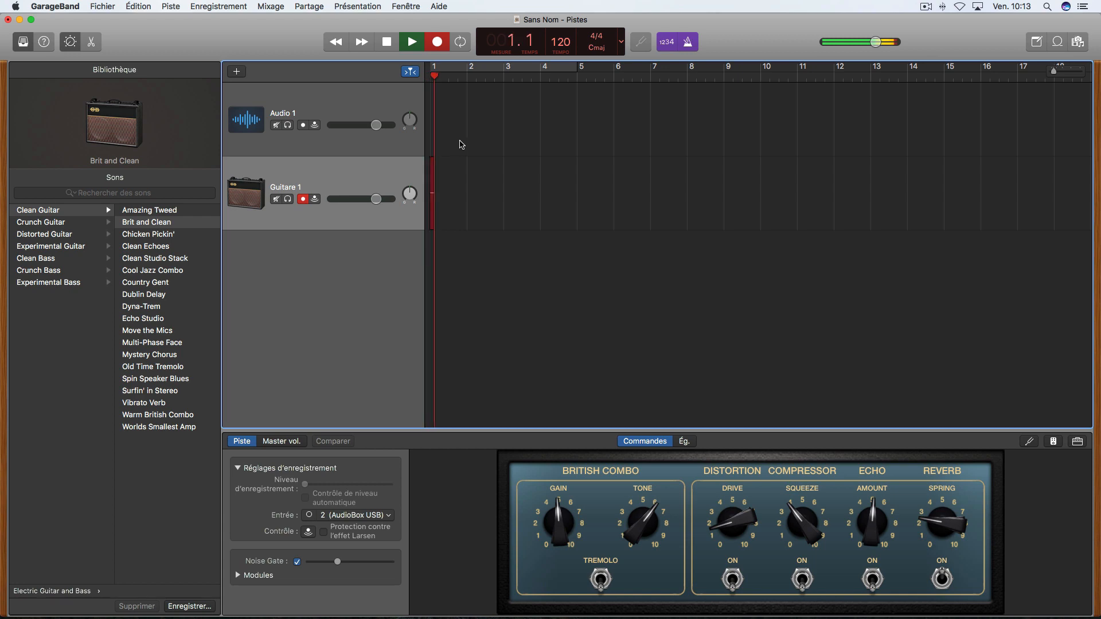
pyautogui.click(389, 44)
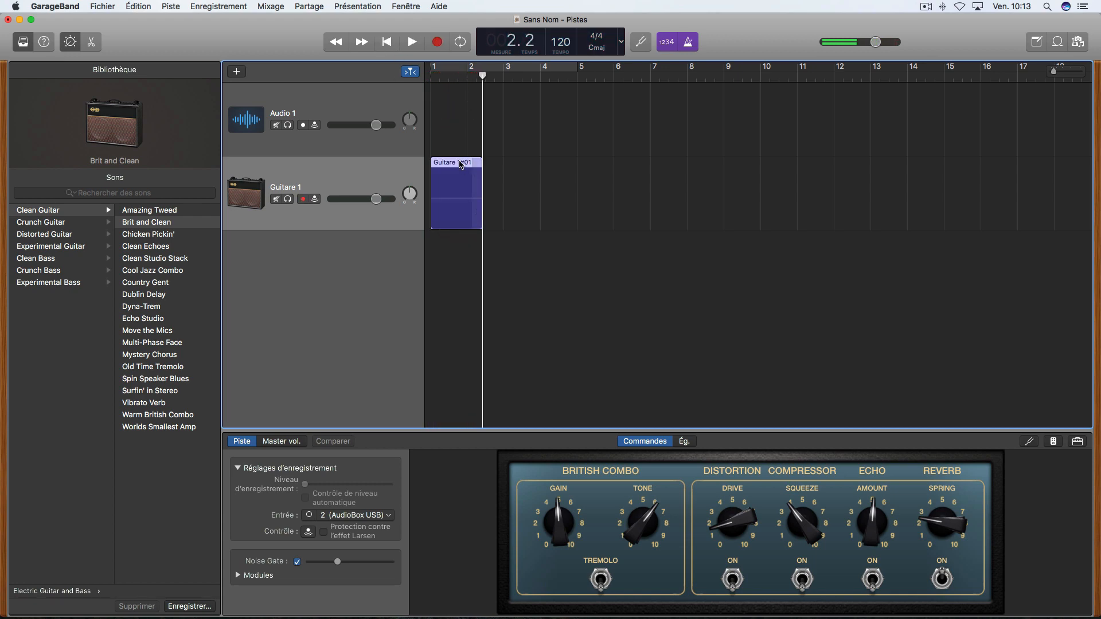
pyautogui.press('Delete')
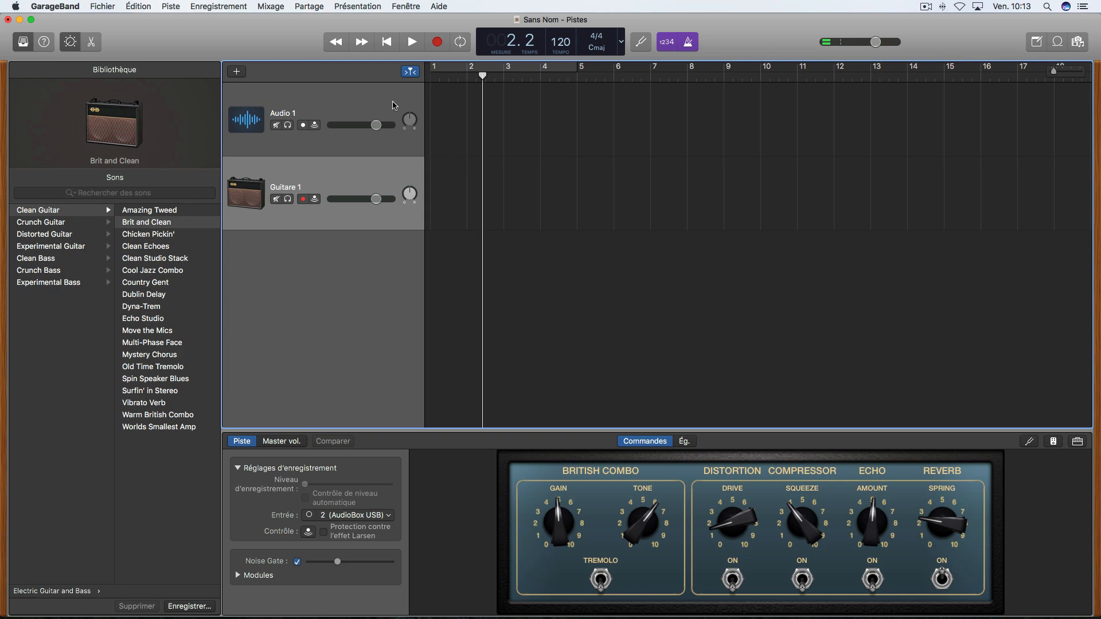
pyautogui.click(387, 42)
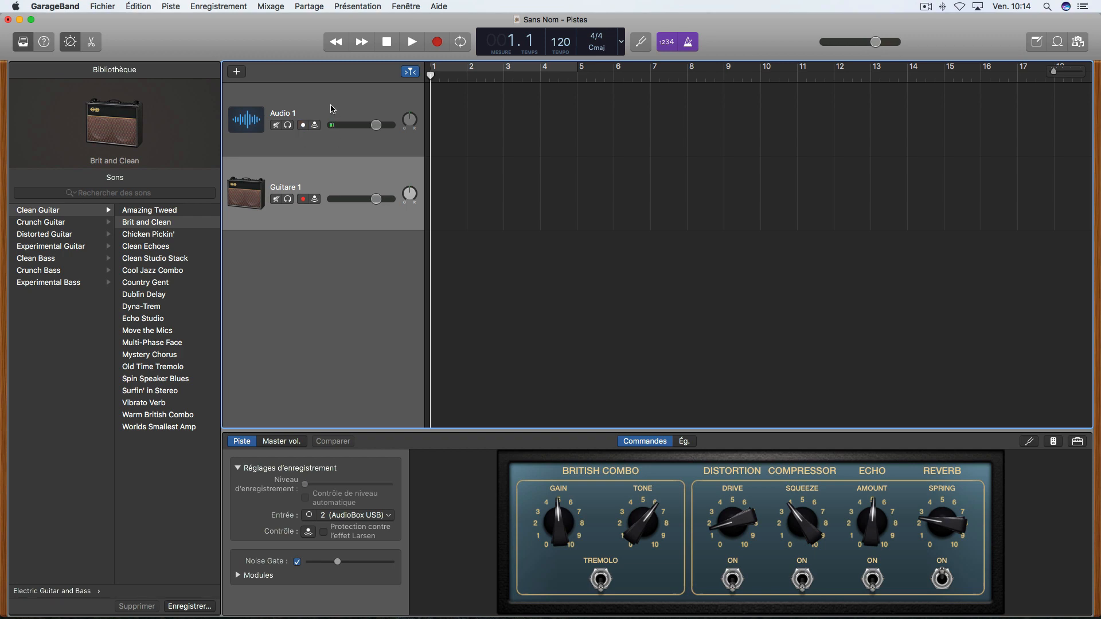
# Record-enable both the Audio 1 and Guitare 1 tracks and record a short take of just over one bar on them simultaneously
pyautogui.click(331, 137)
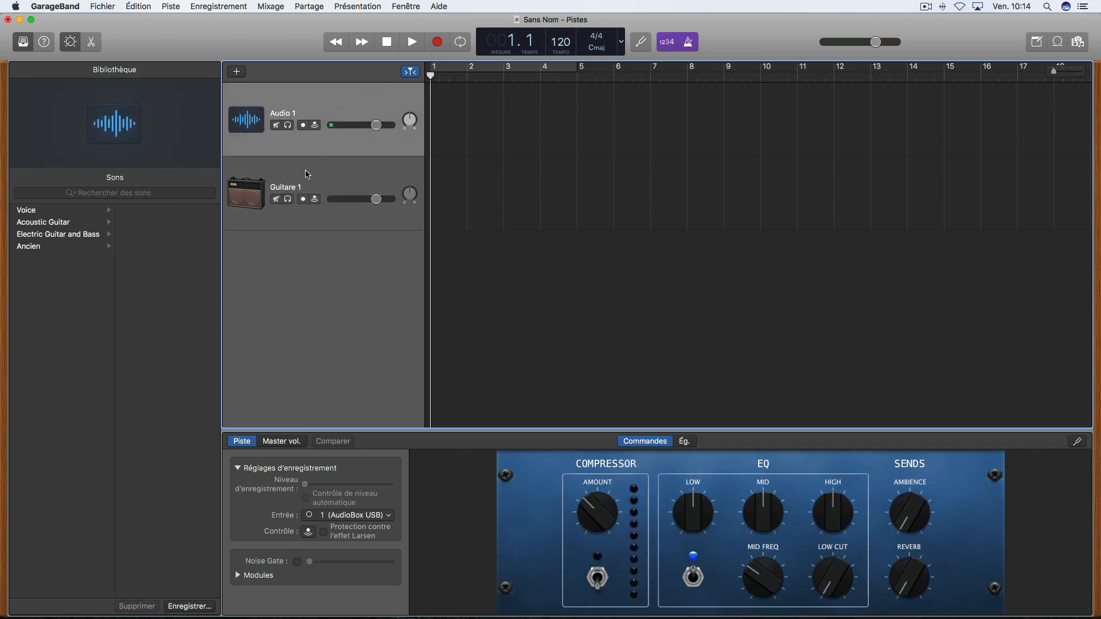
pyautogui.click(327, 176)
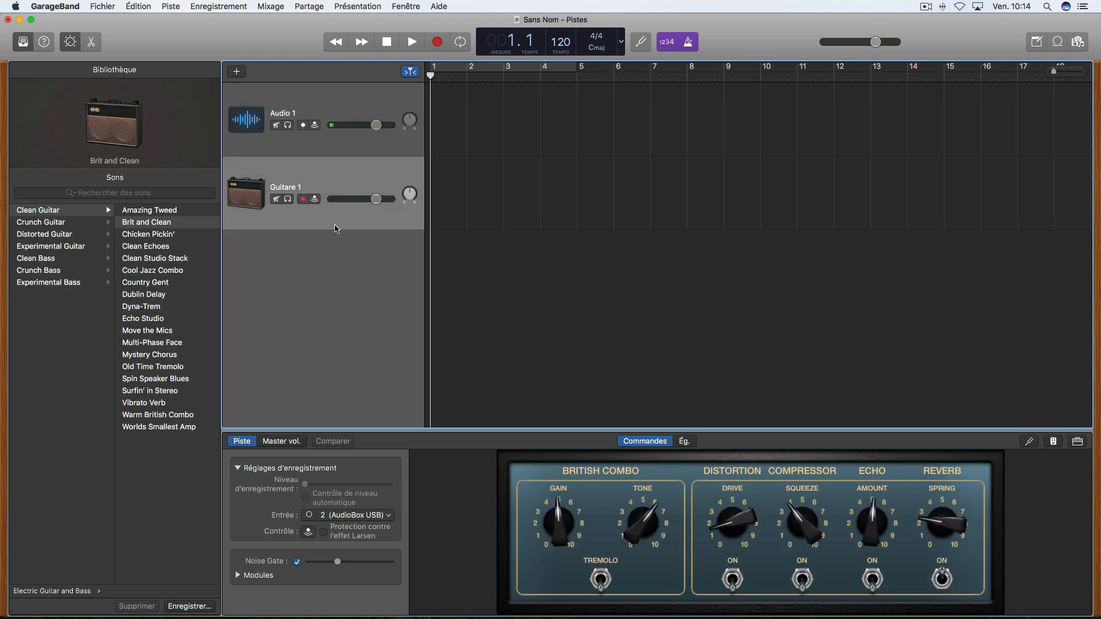
pyautogui.click(335, 137)
pyautogui.click(335, 166)
pyautogui.click(438, 45)
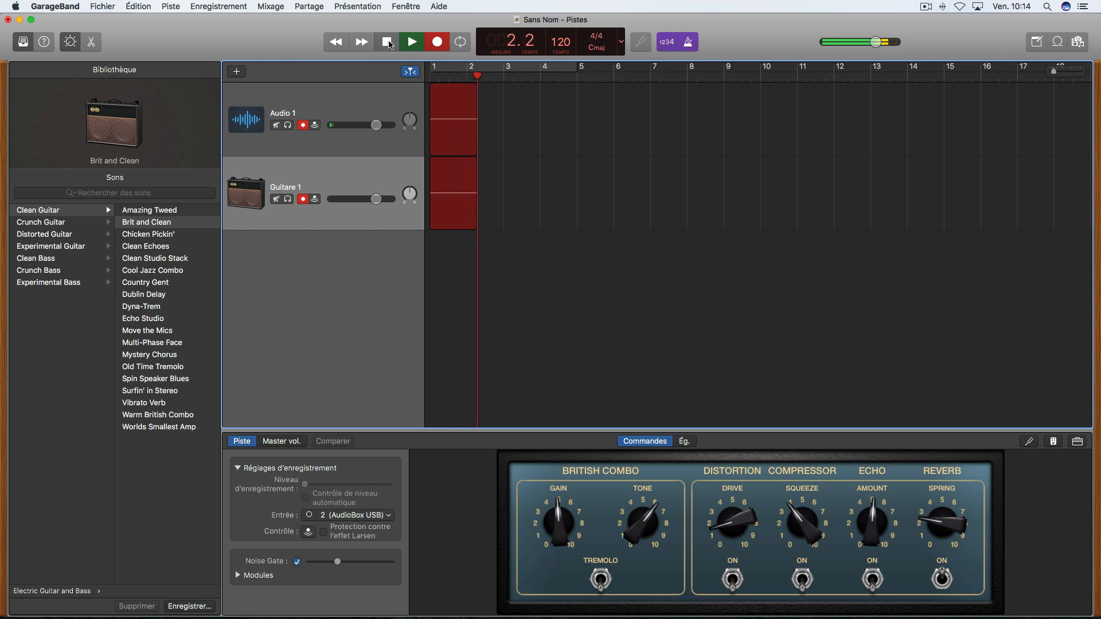
pyautogui.click(387, 43)
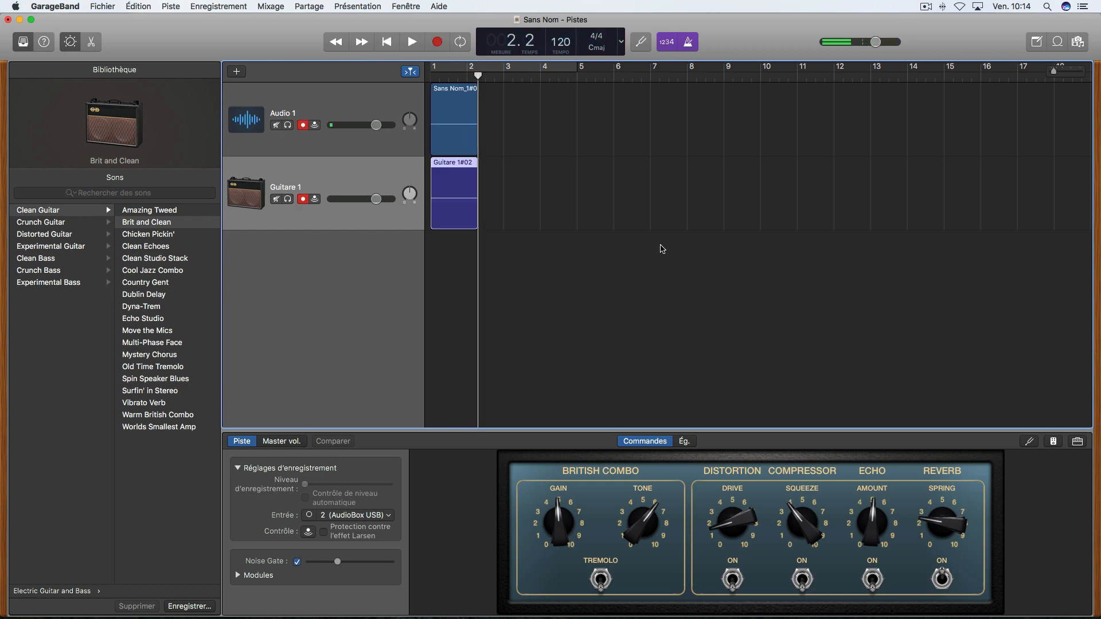